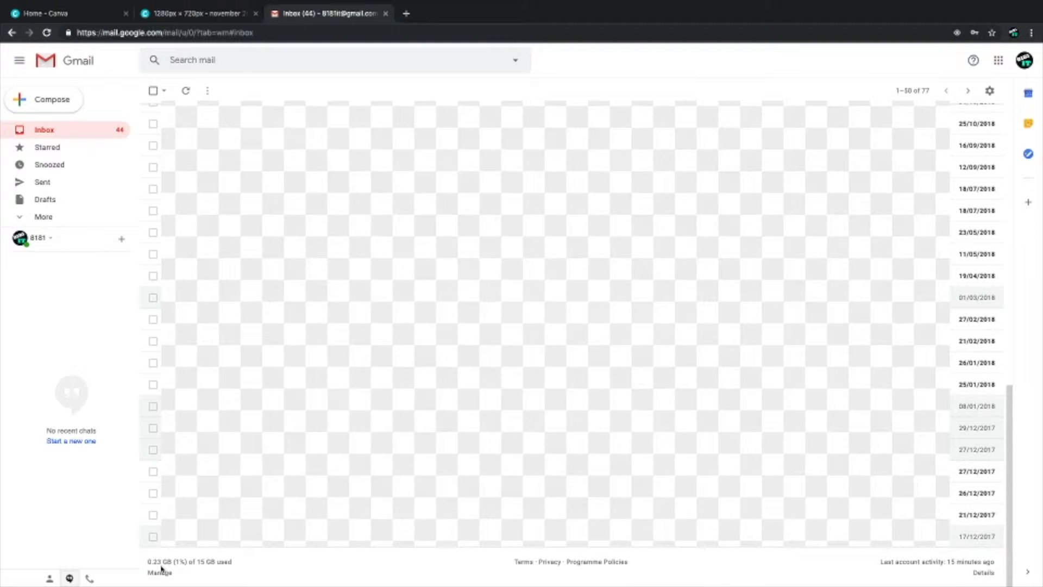
Step: Review the inbox's Social and Promotions categories, then return to the Primary category
scroll(161, 568, "up", 15)
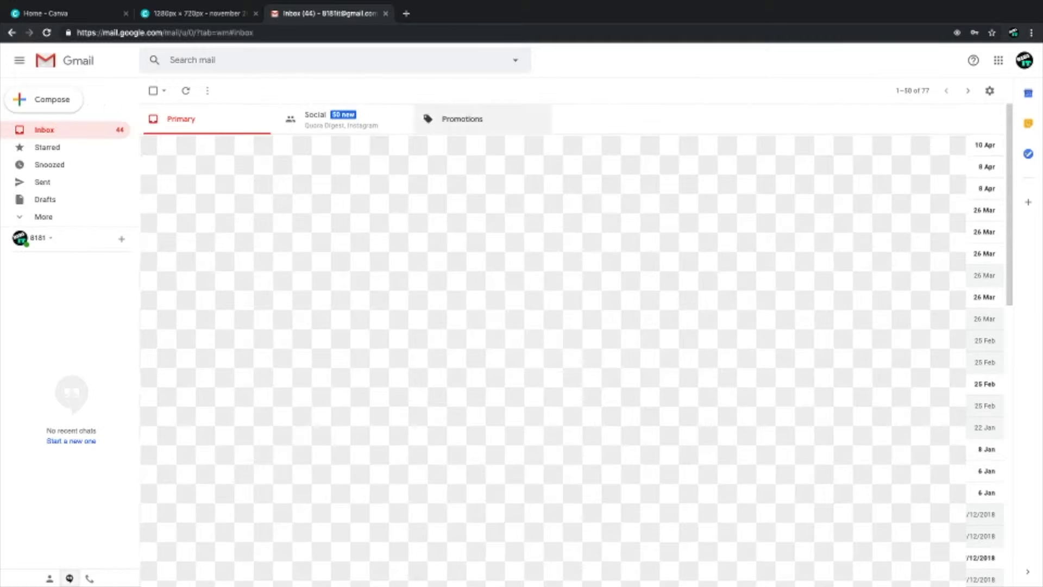
left_click(368, 125)
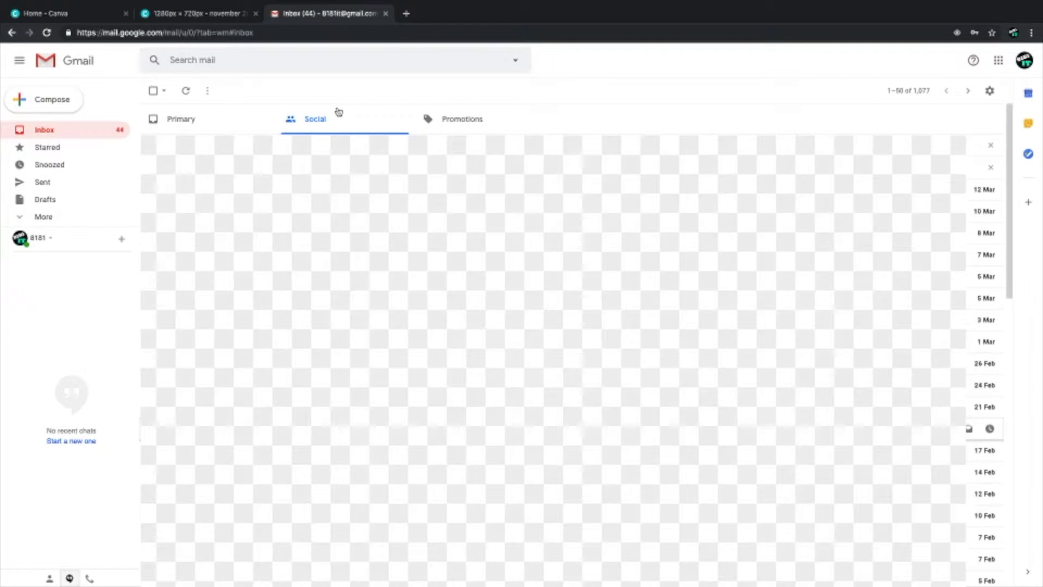
left_click(452, 129)
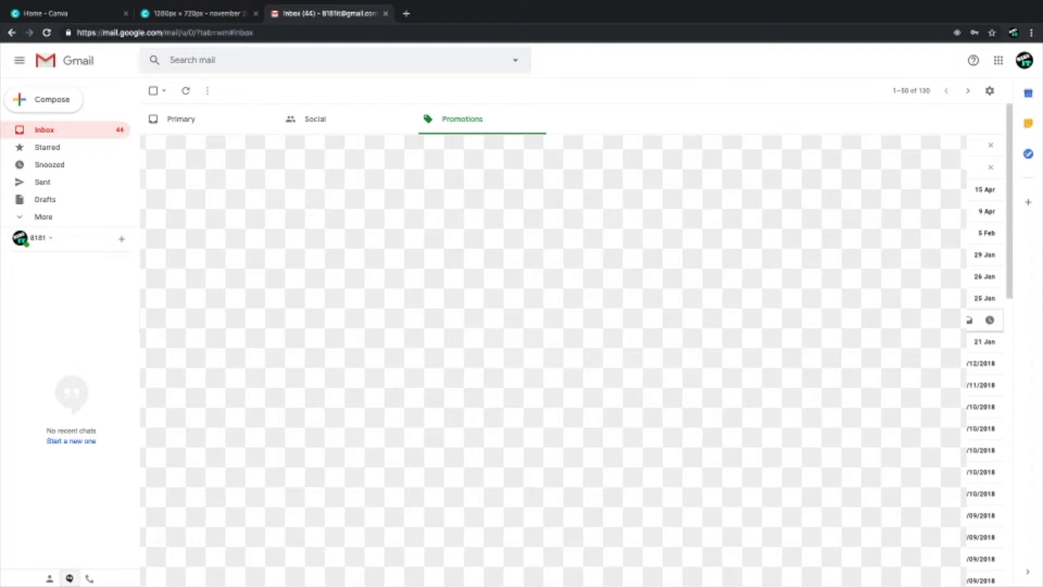
left_click(324, 119)
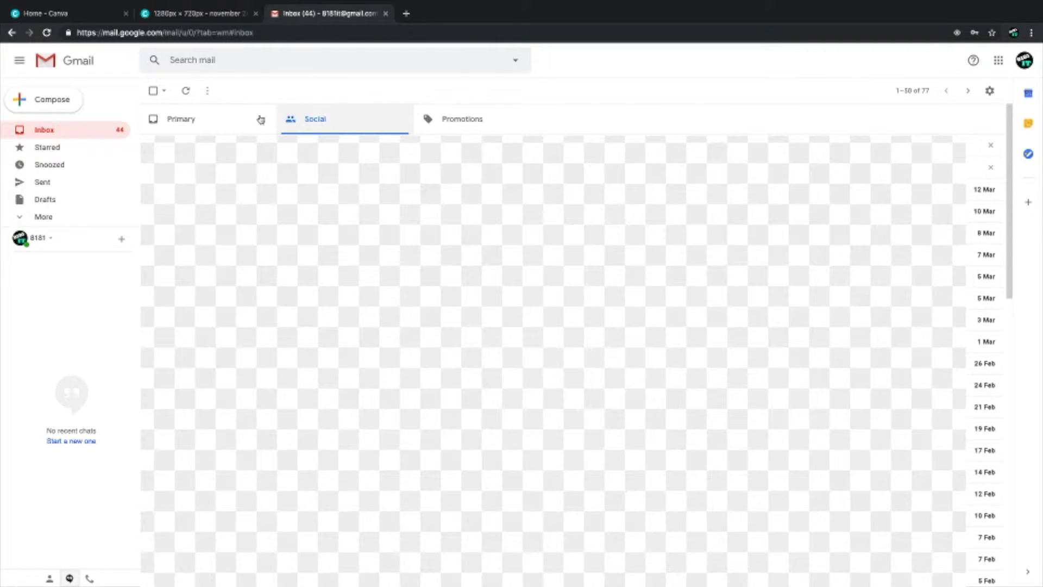
left_click(184, 120)
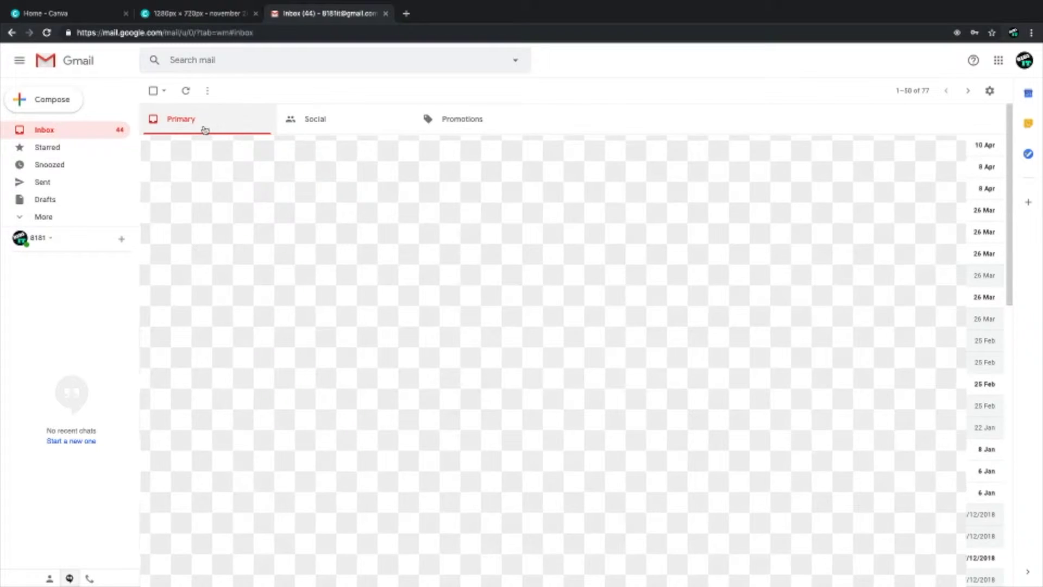
Step: Search the mail for promotional messages older than one month with the query "category:promotions , older_than:1m"
left_click(195, 61)
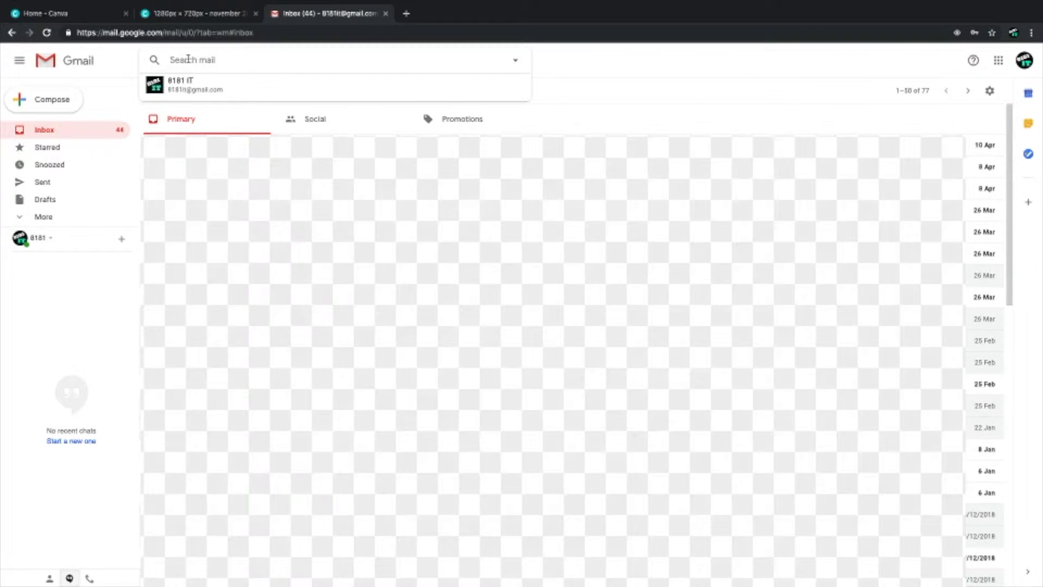
right_click(188, 60)
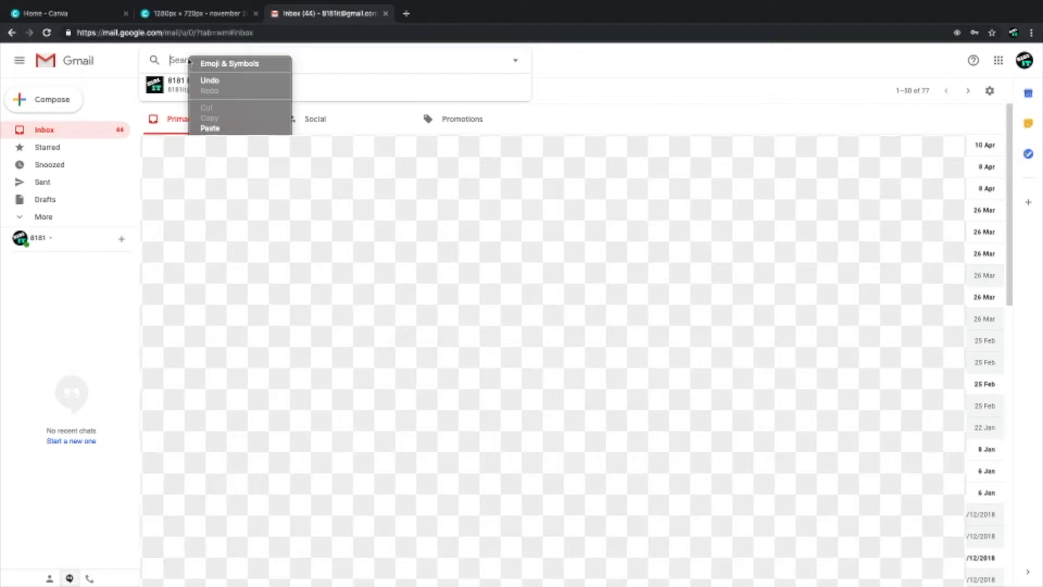
left_click(241, 129)
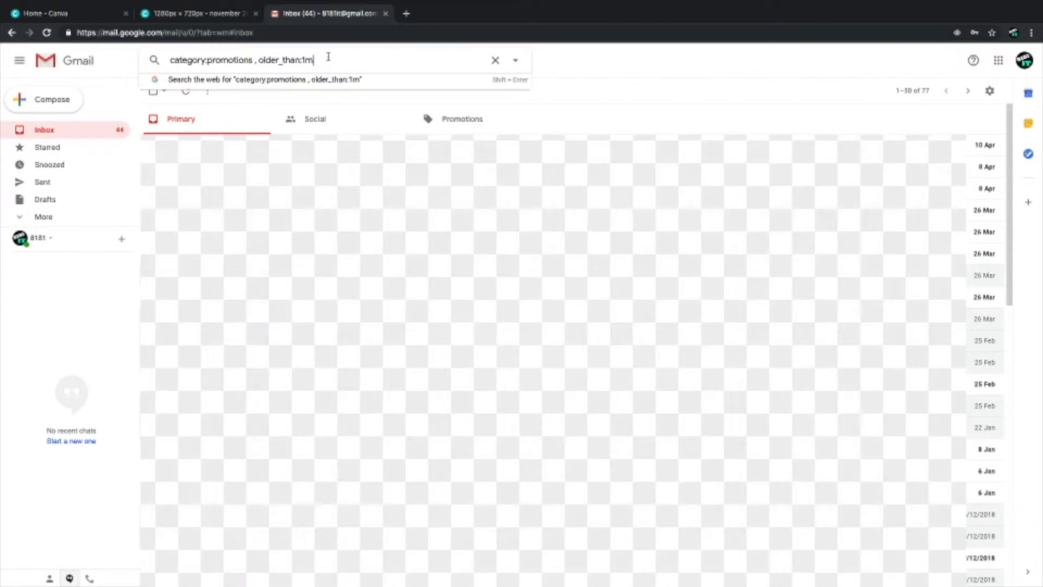
scroll(576, 342, "down", 10)
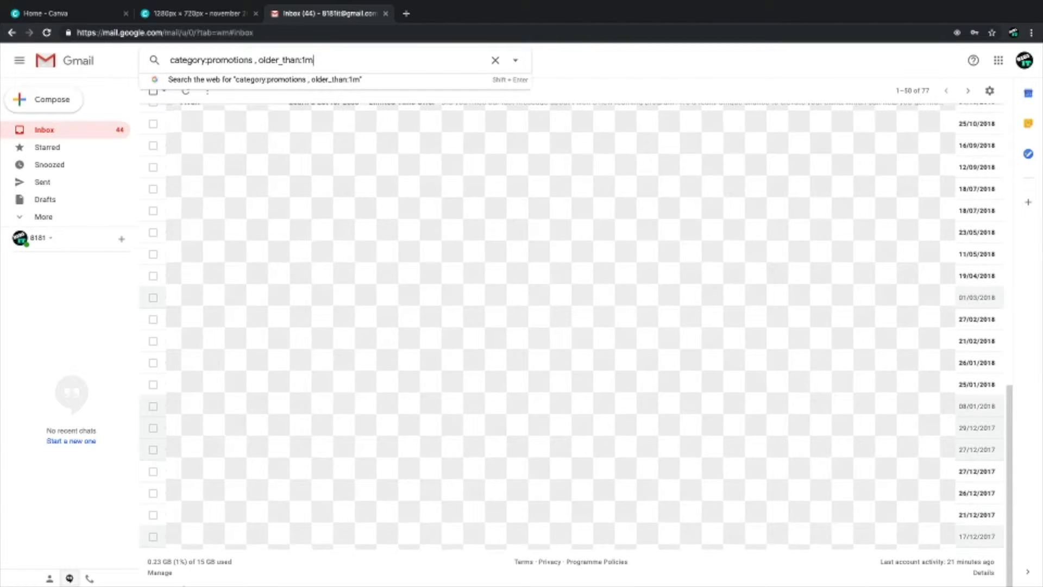
scroll(543, 326, "up", 15)
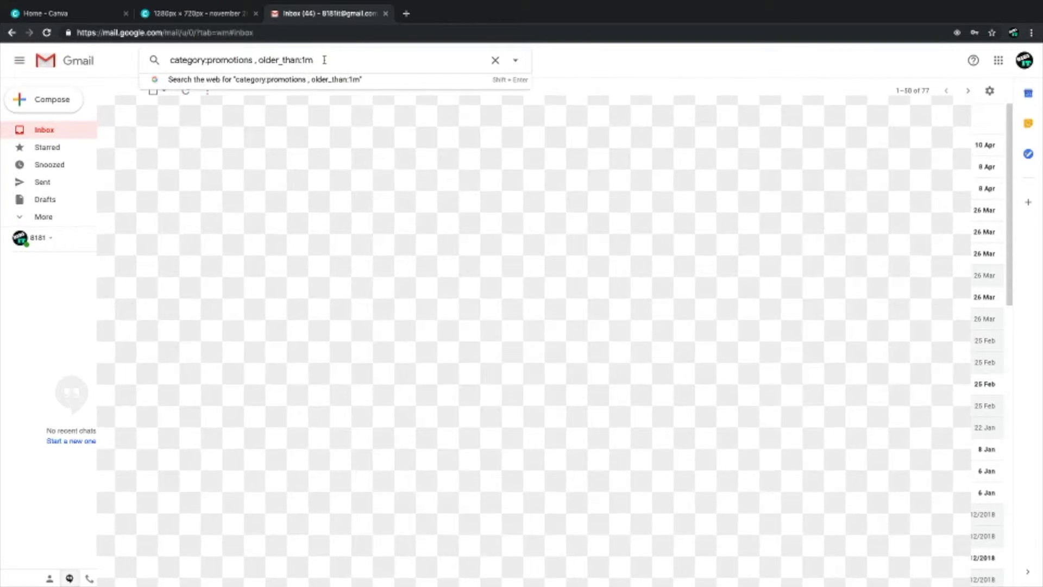
key("Return")
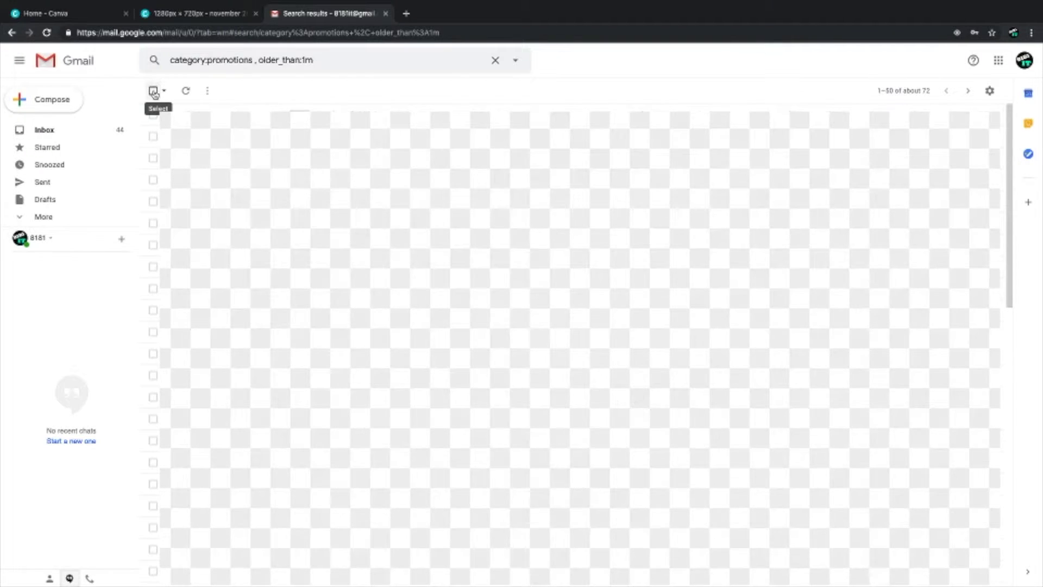
Step: Delete all conversations found by the promotions search, one full page of results at a time, until none are left
left_click(154, 91)
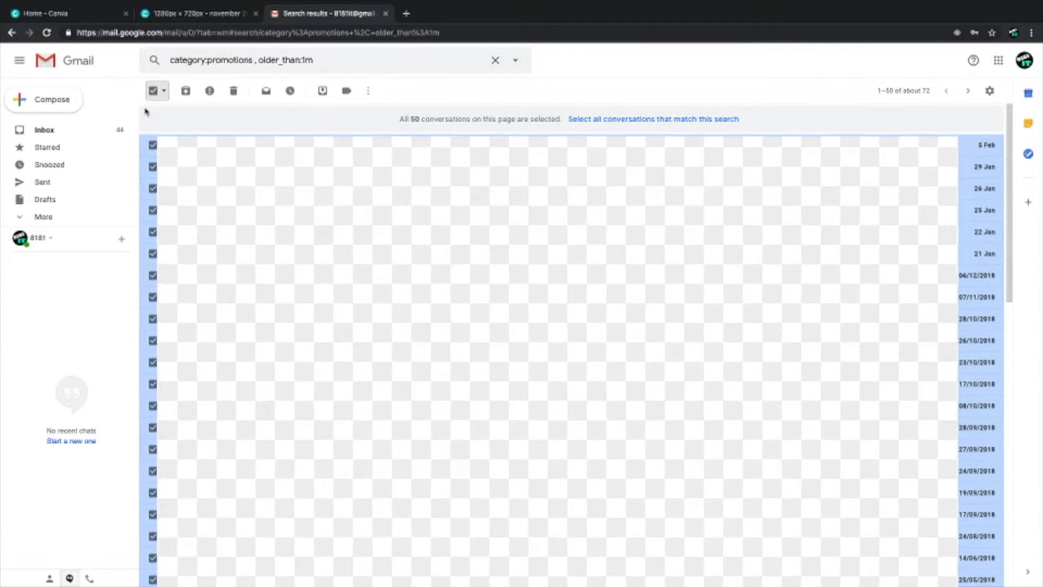
left_click(235, 91)
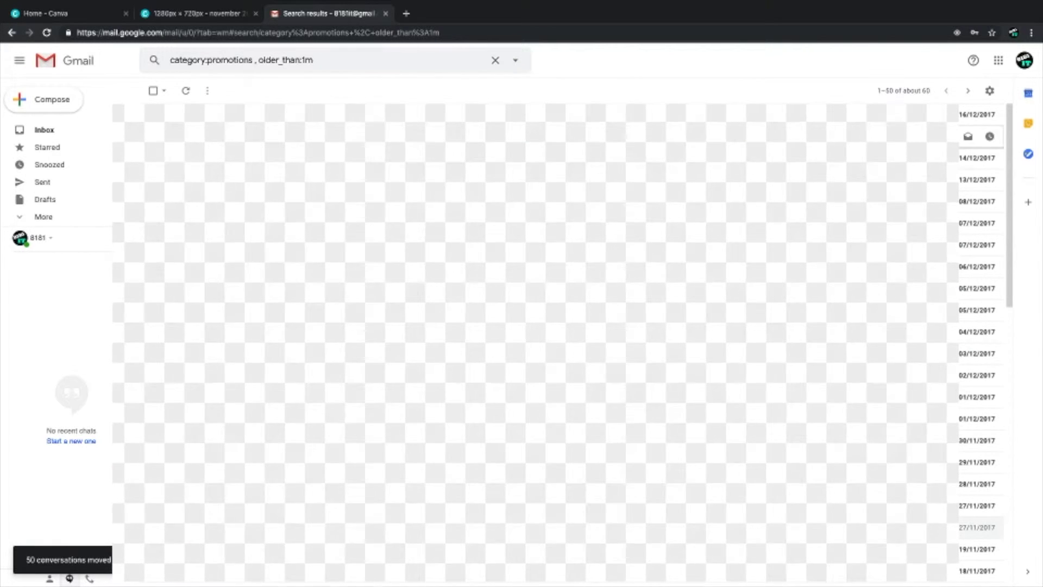
left_click(153, 93)
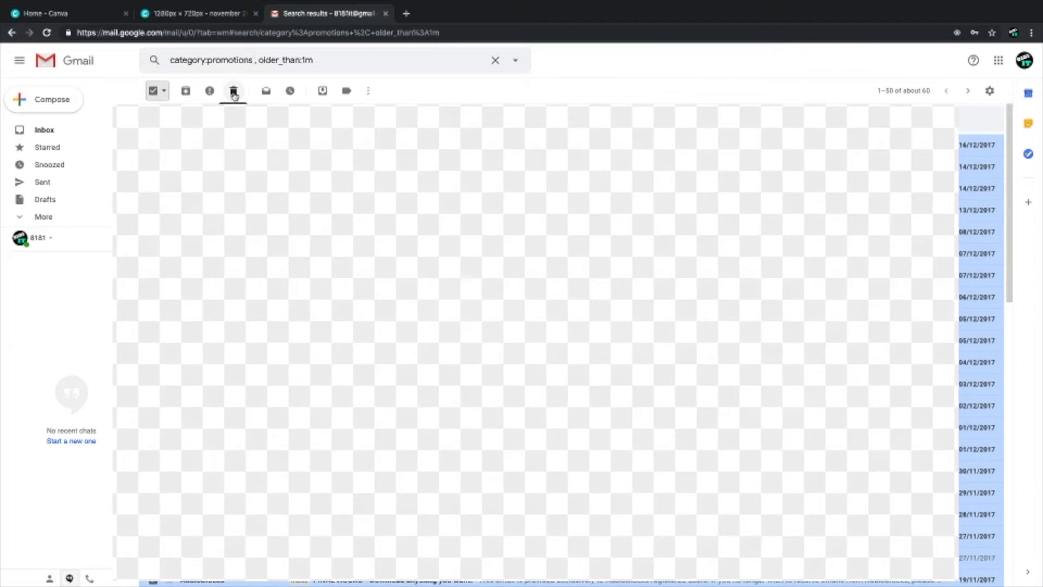
left_click(234, 93)
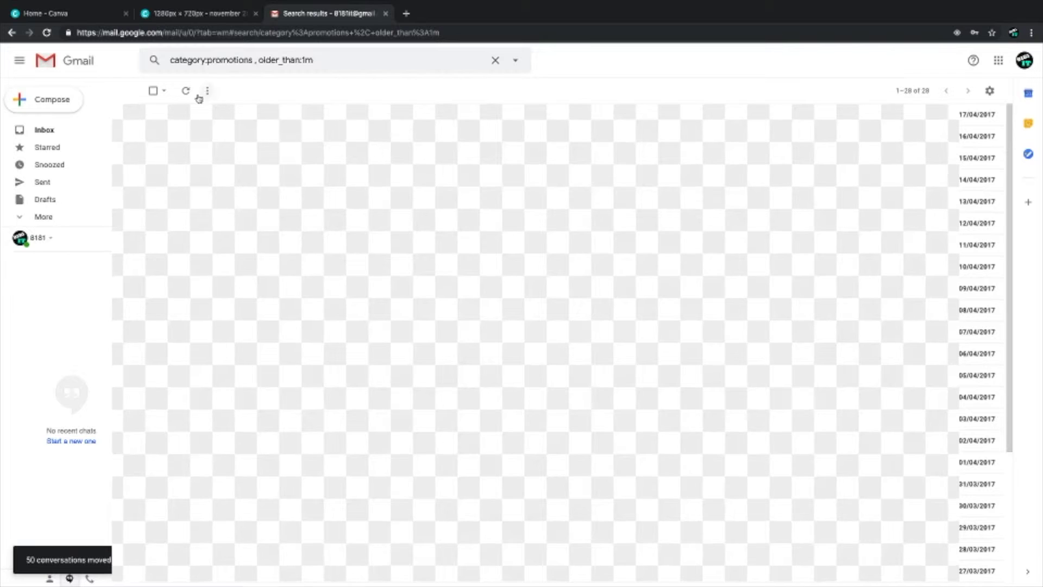
left_click(154, 91)
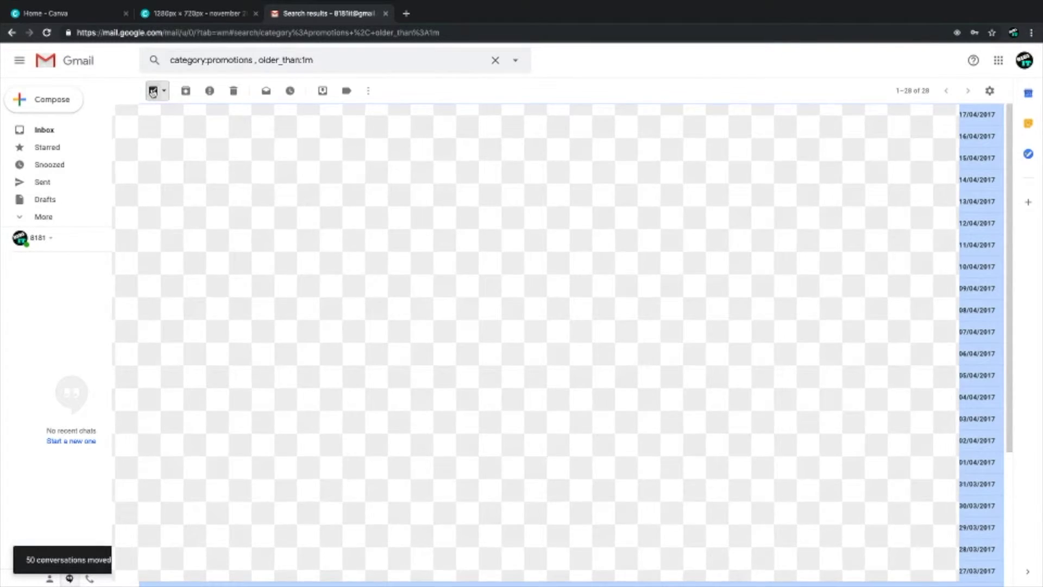
left_click(233, 92)
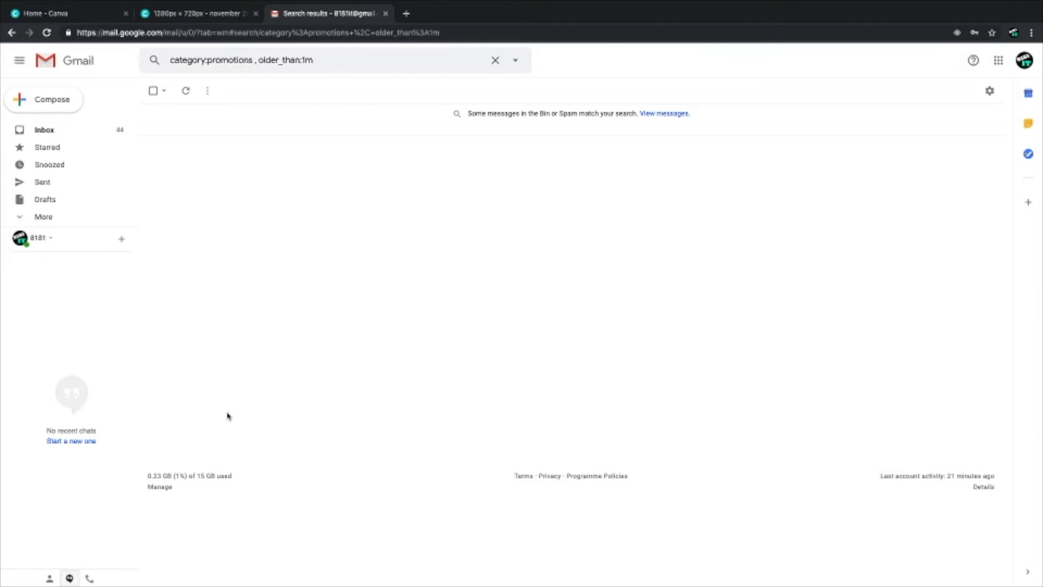
Step: Return to the inbox and check the remaining mail in the Promotions category, ending in the Primary category
left_click(46, 134)
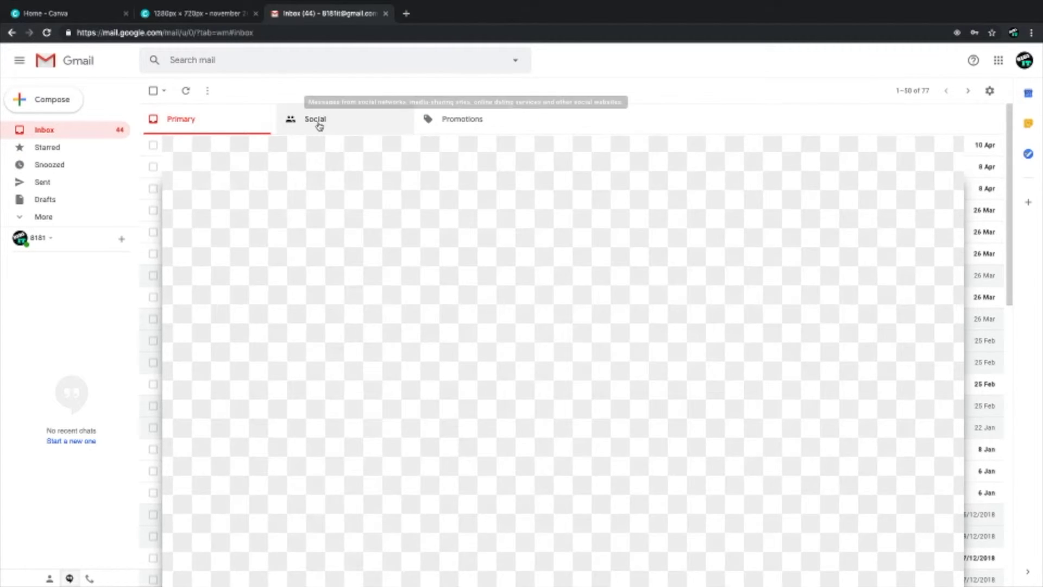
left_click(480, 125)
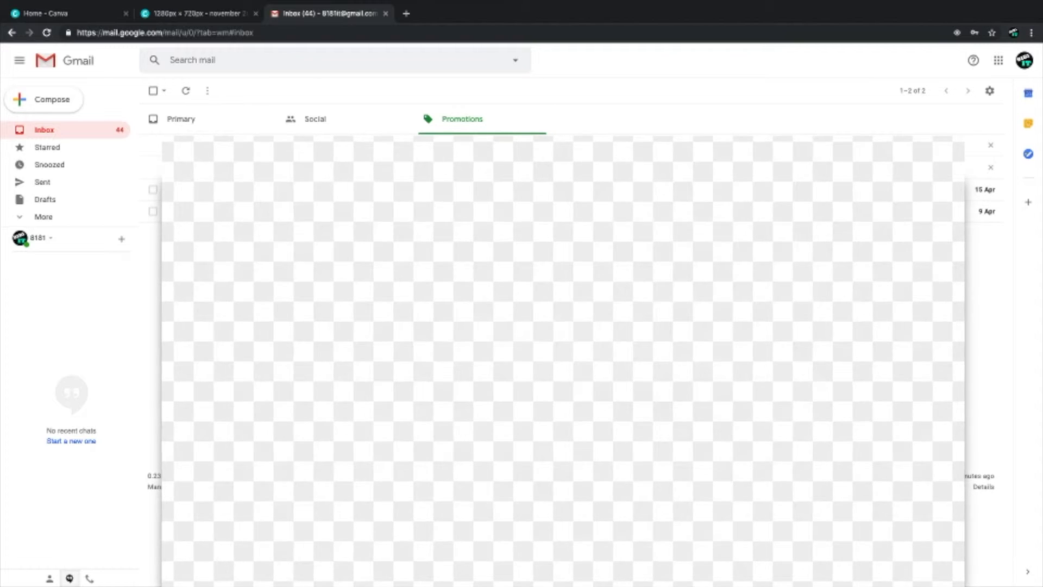
left_click(207, 119)
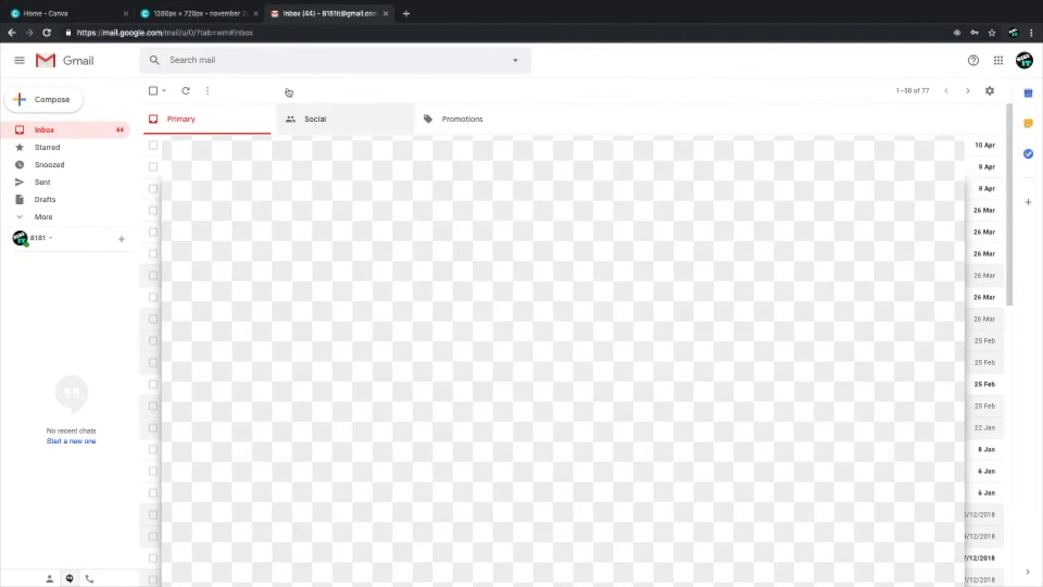
Step: Search the mail for update messages older than one month with the query "category:updates , older_than:1m"
left_click(301, 61)
right_click(301, 62)
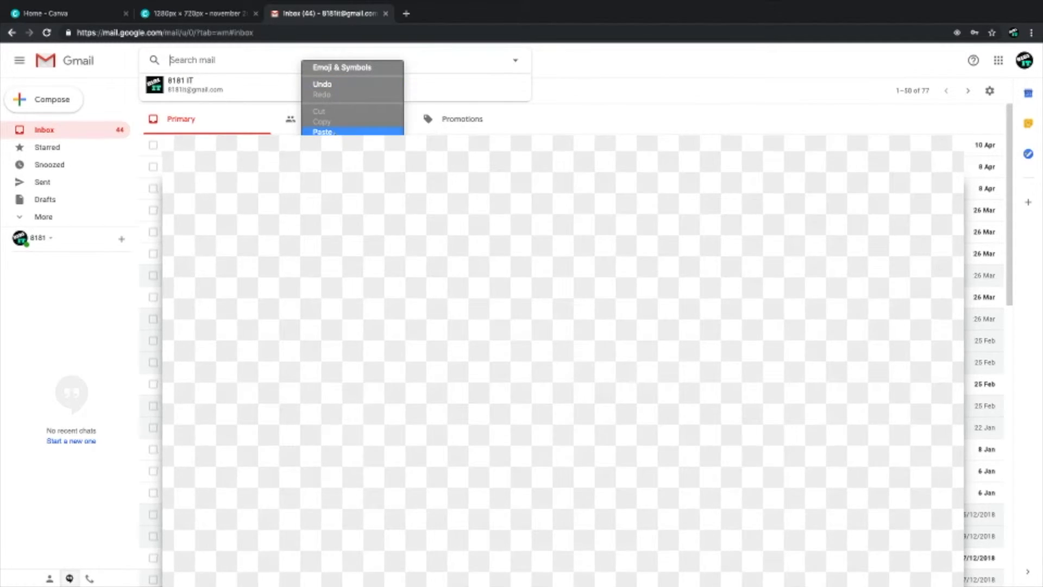
left_click(323, 132)
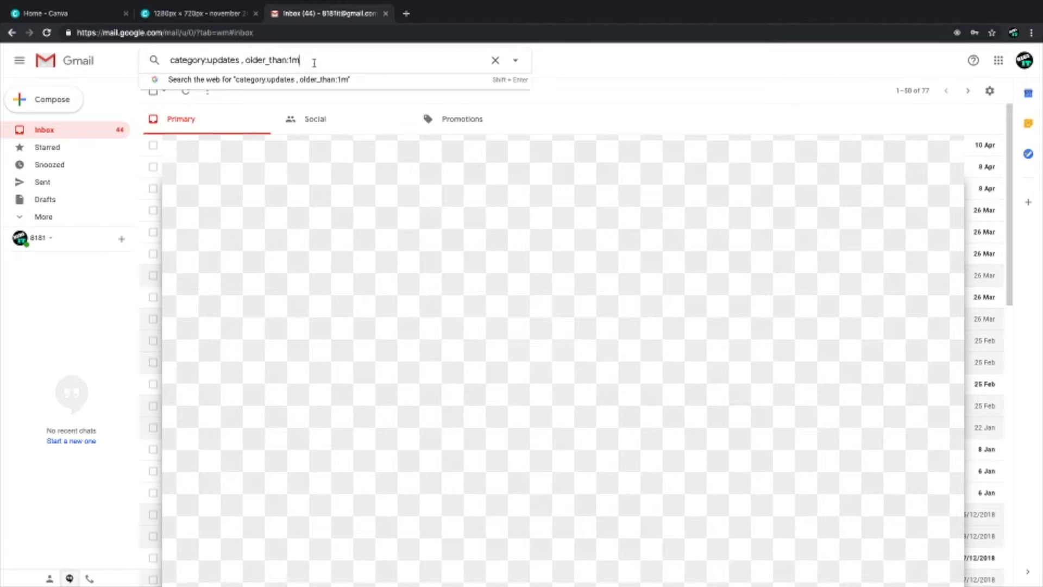
key("Return")
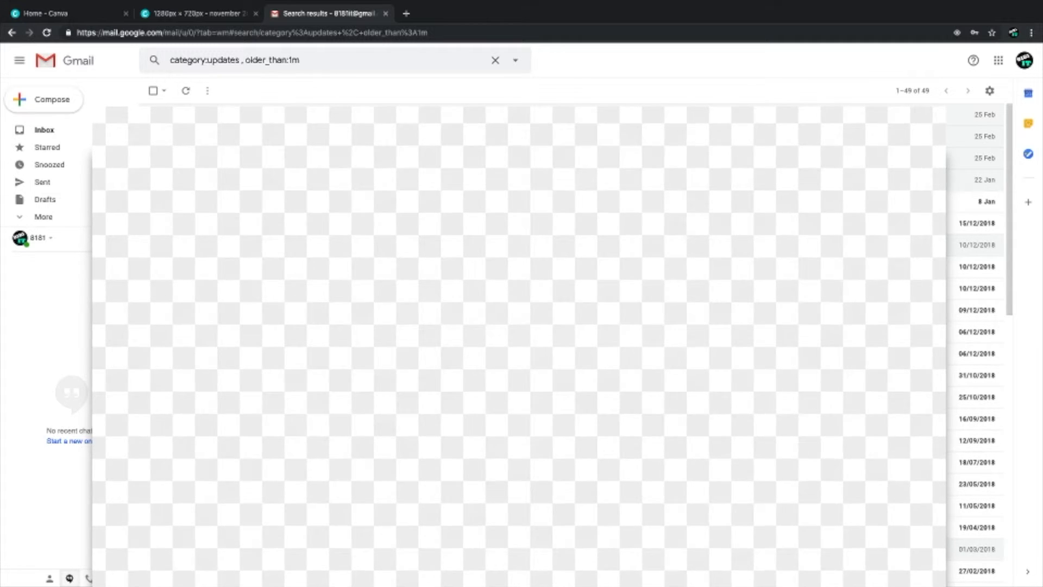
Step: Go back to the inbox and search for old social messages with the query "category:social , older_than:1m"
left_click(37, 132)
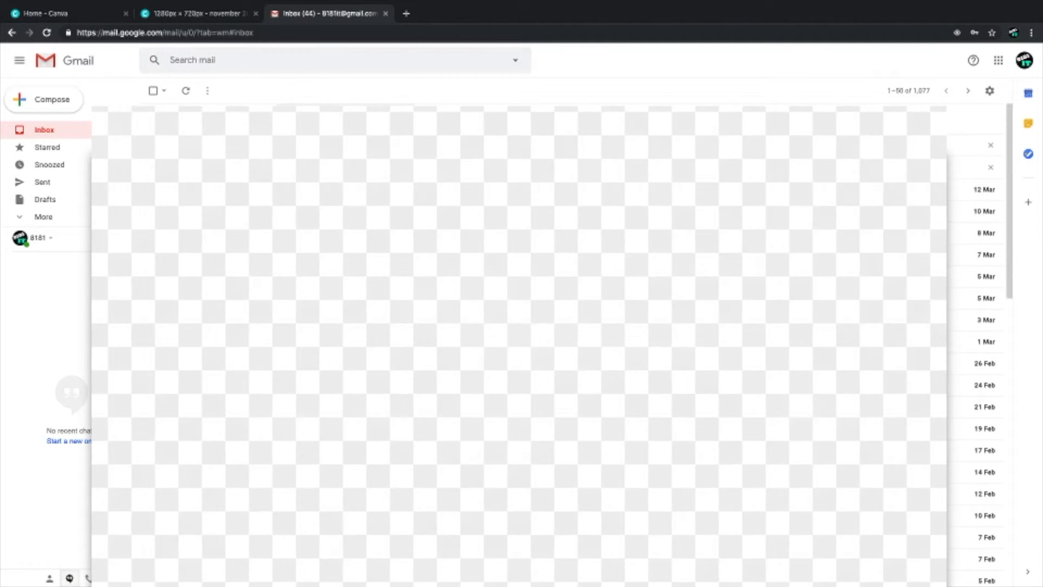
left_click(181, 61)
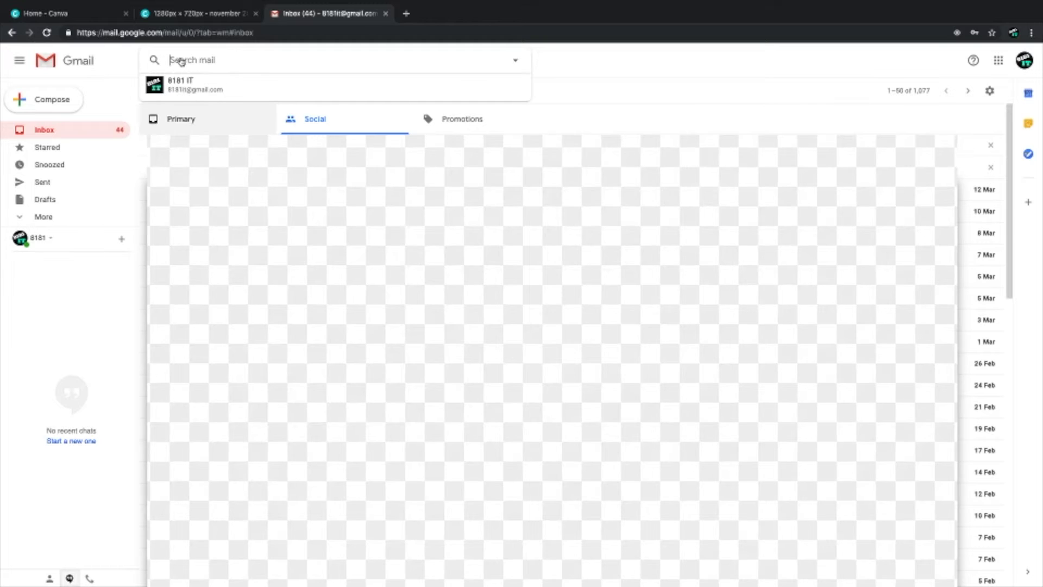
right_click(181, 61)
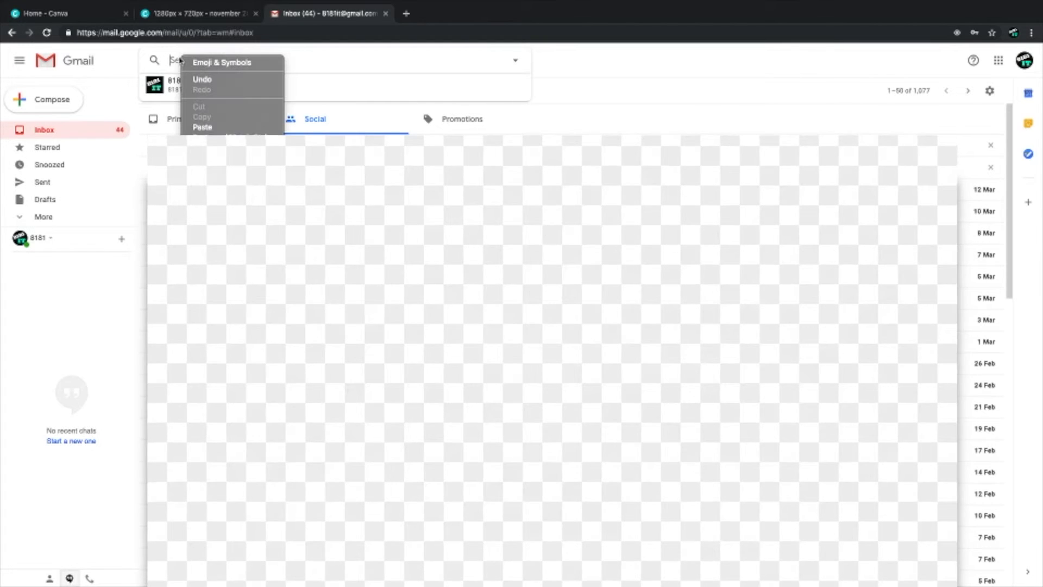
left_click(213, 128)
left_click(229, 60)
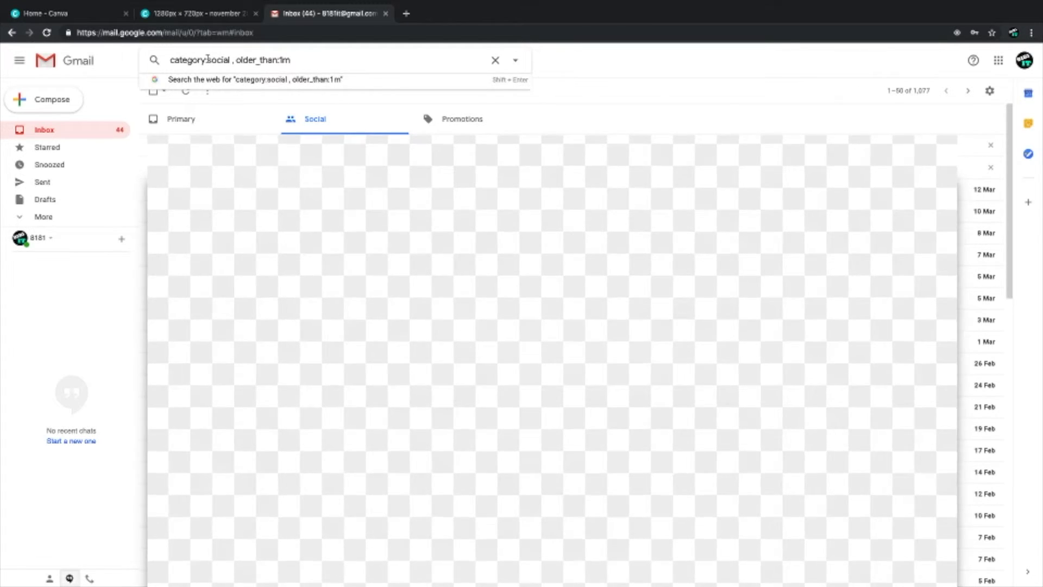
left_click(310, 58)
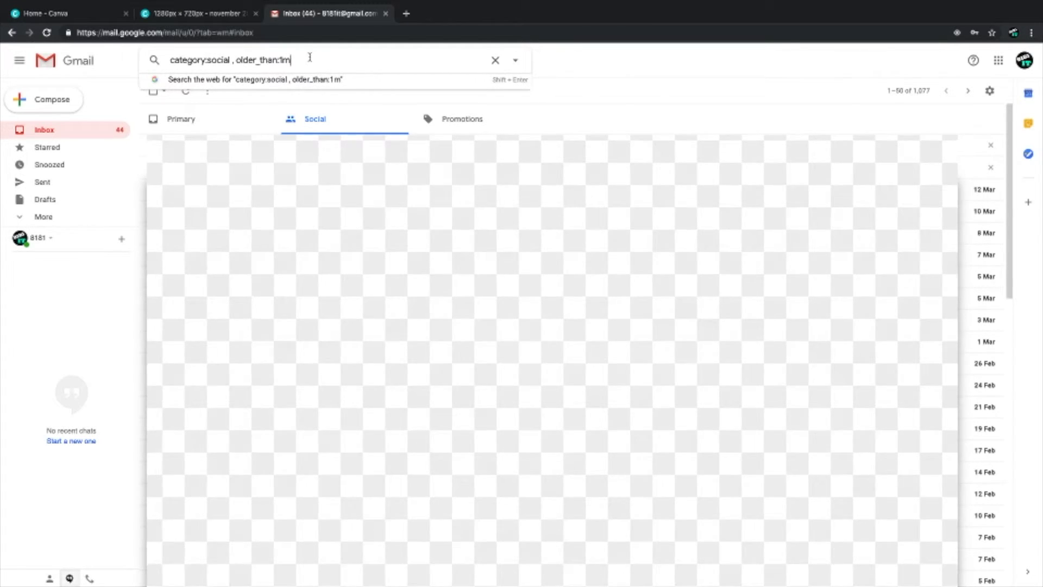
key("Return")
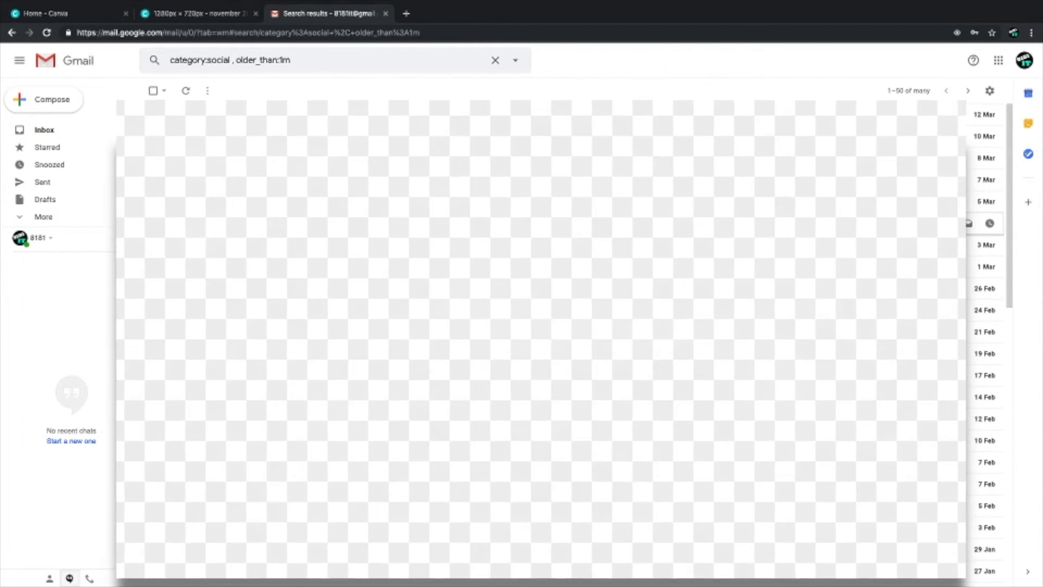
Step: Delete all conversations found by the old social mail search, one full page of results at a time, until none are left
scroll(544, 228, "down", 12)
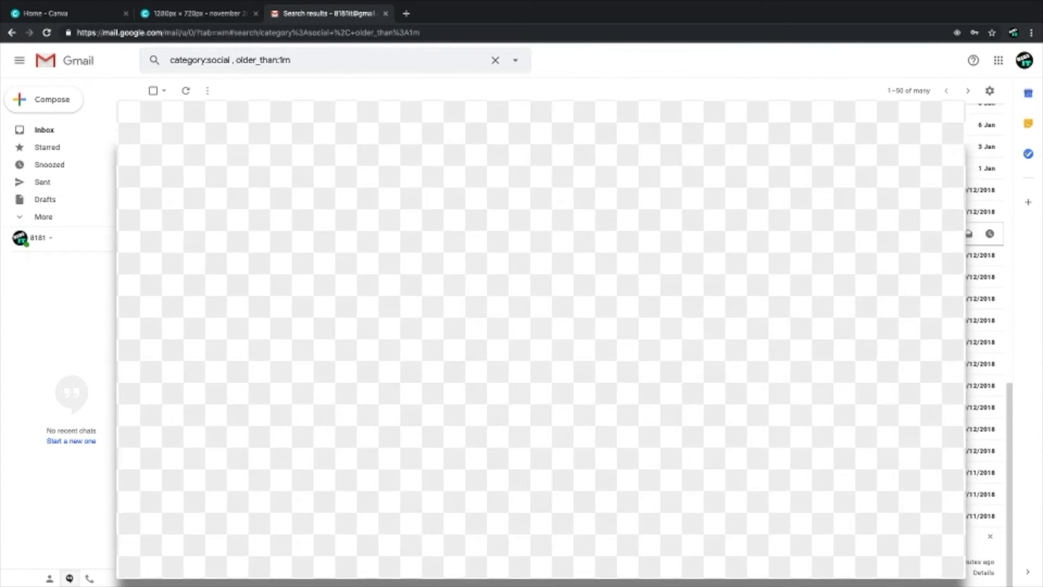
scroll(543, 326, "up", 8)
scroll(969, 223, "up", 3)
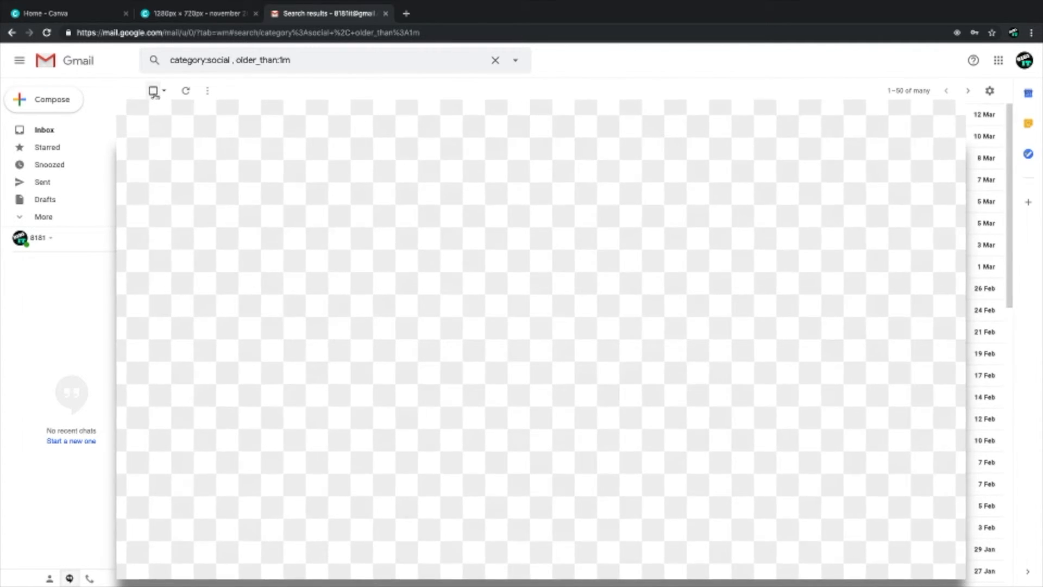
left_click(154, 91)
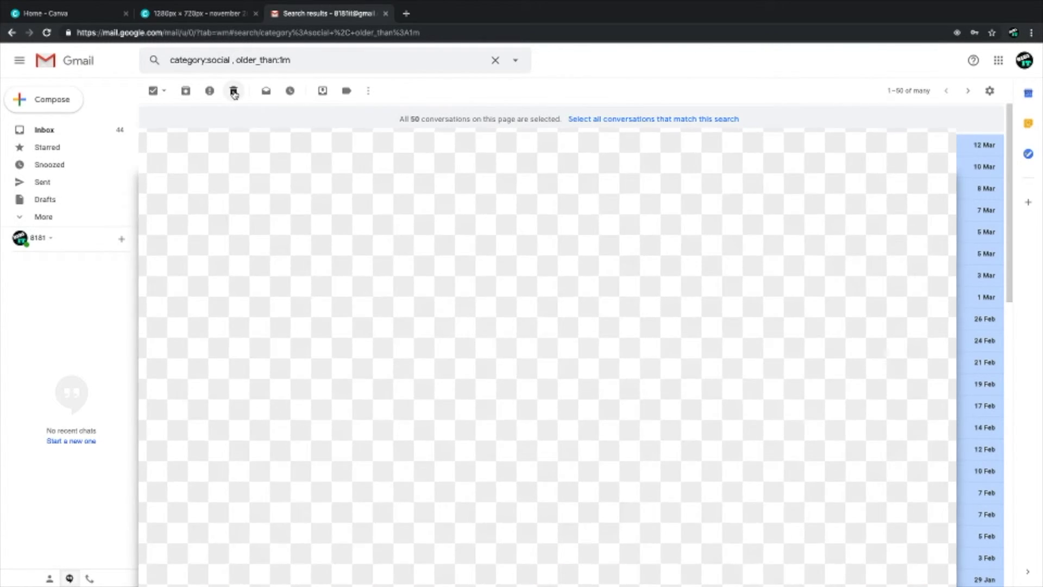
left_click(234, 91)
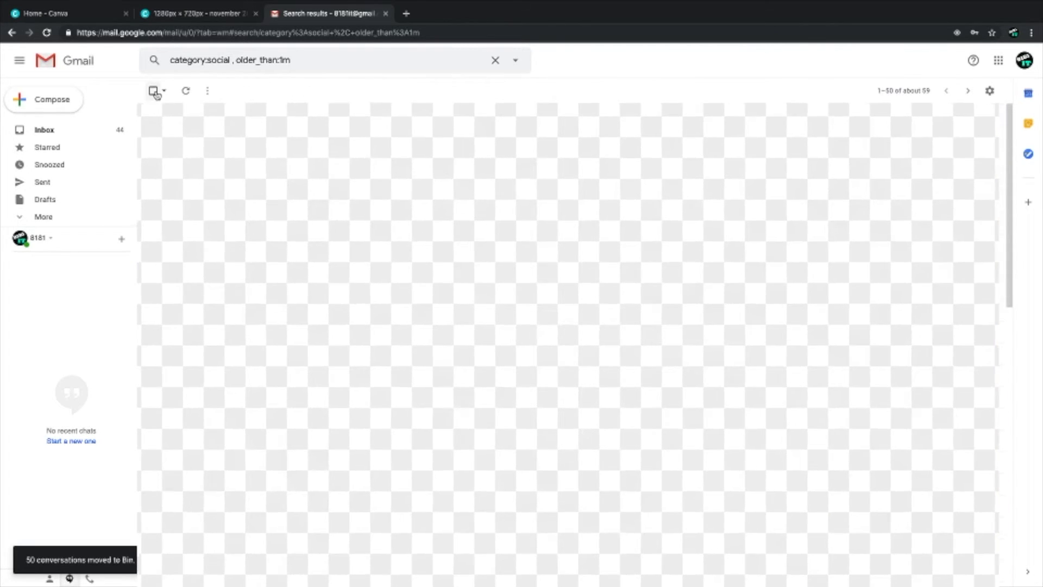
left_click(235, 91)
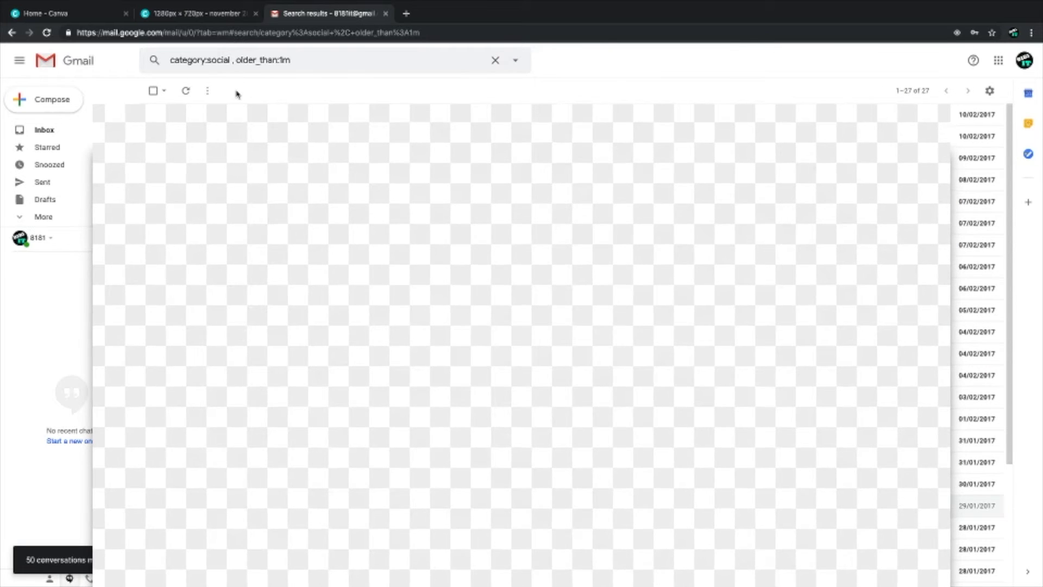
left_click(152, 92)
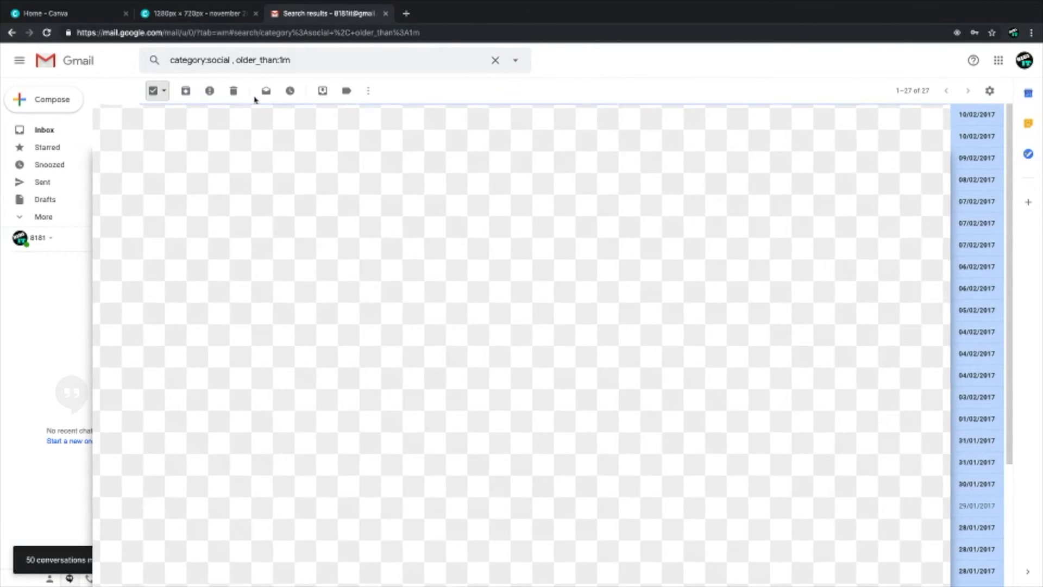
left_click(234, 91)
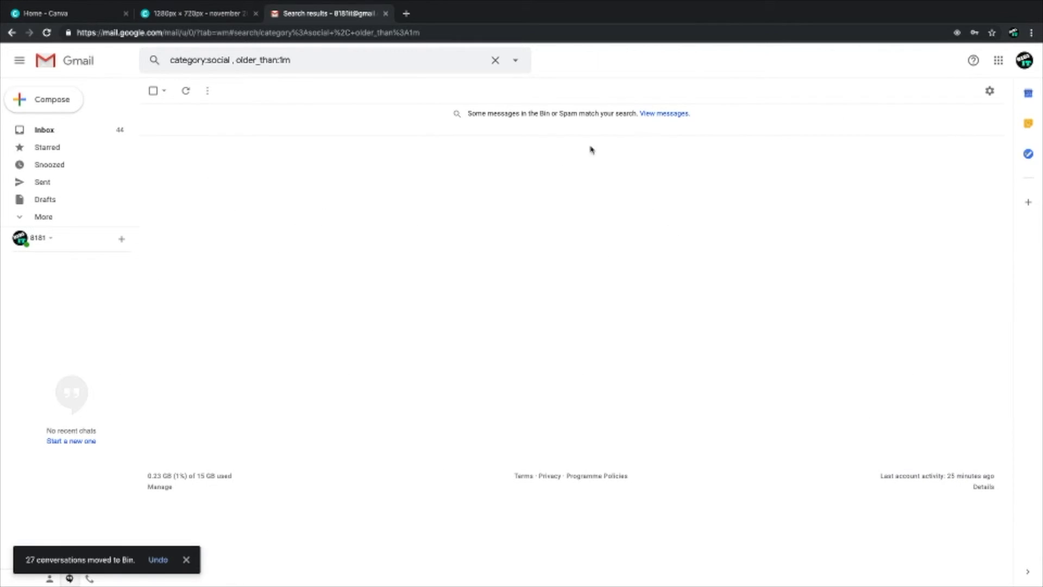
Step: Open the Bin, look through the deleted conversations and empty it, permanently deleting all its messages
left_click(44, 217)
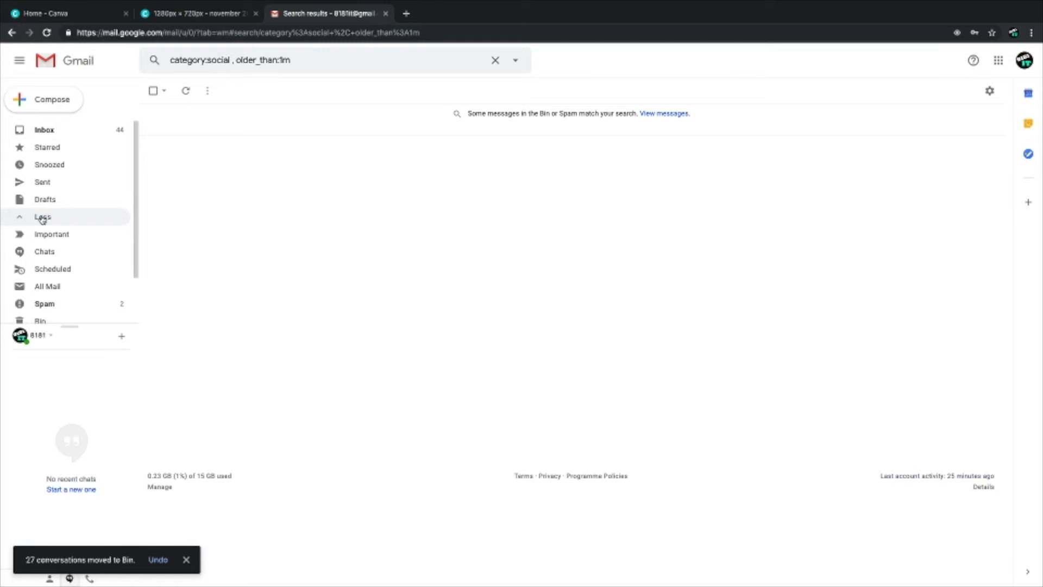
left_click_drag(135, 267, 138, 307)
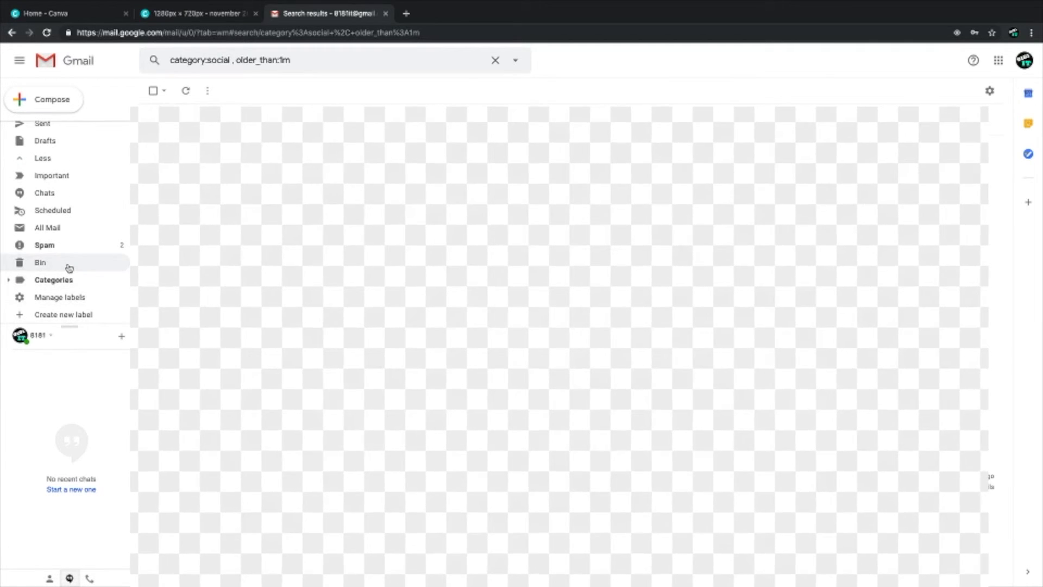
left_click(69, 268)
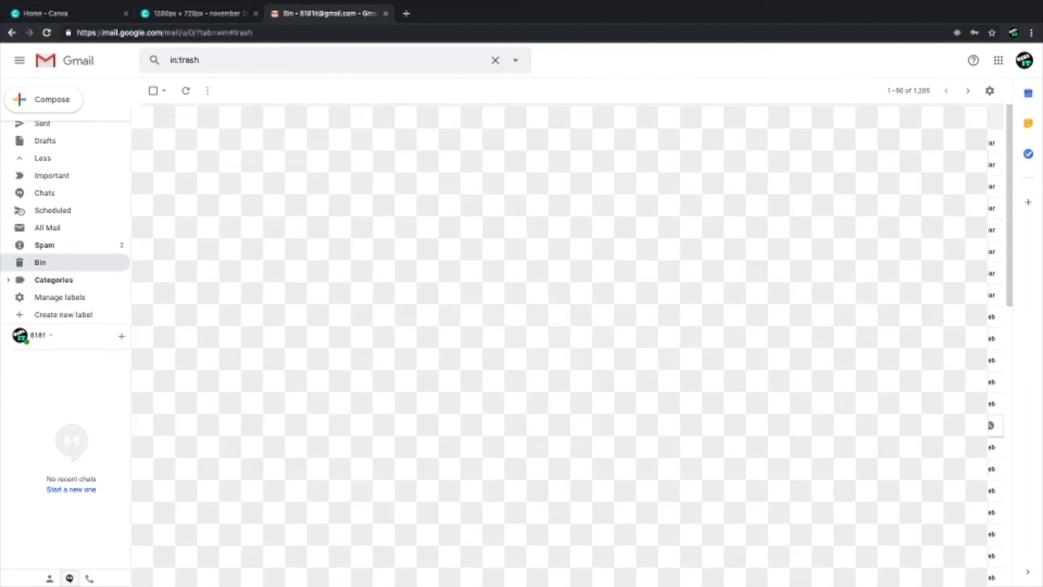
scroll(559, 345, "down", 10)
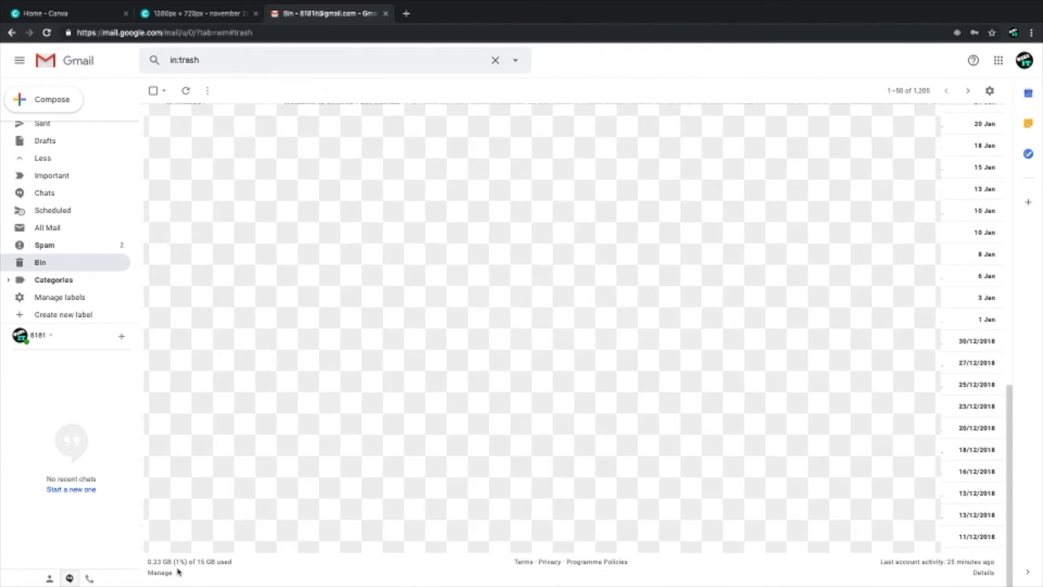
scroll(543, 485, "up", 8)
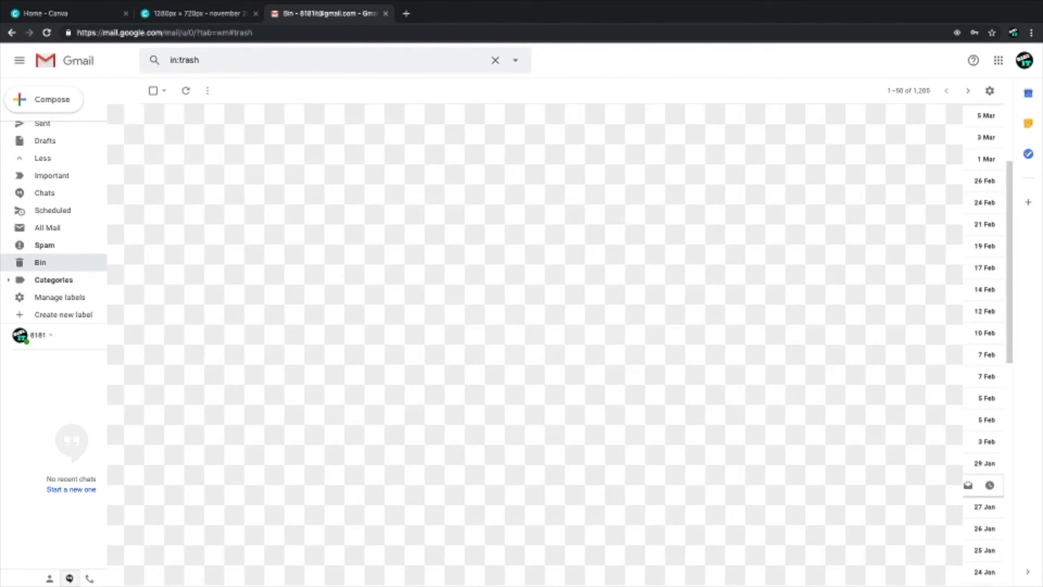
scroll(543, 326, "up", 3)
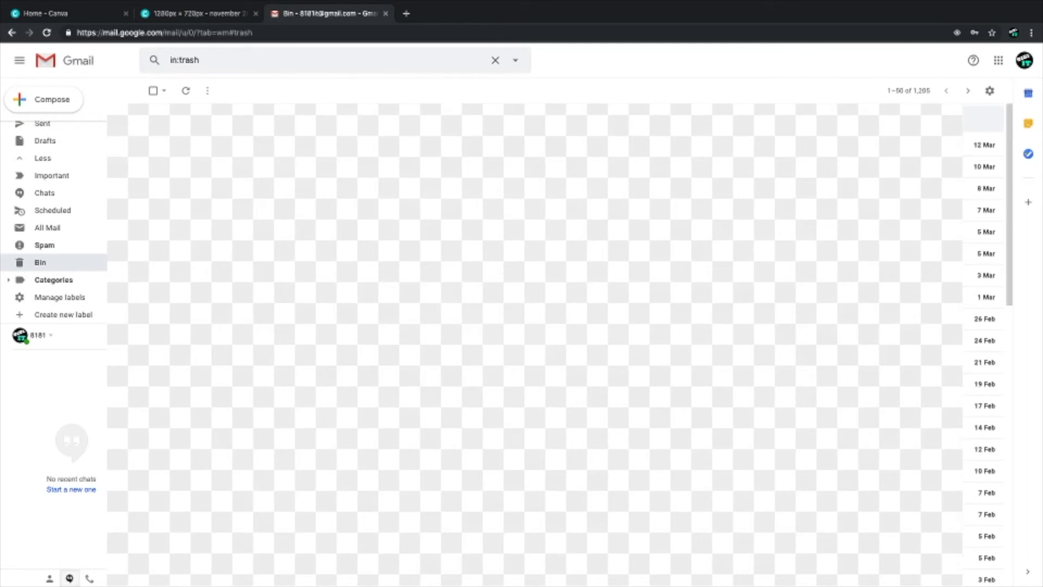
scroll(543, 343, "down", 10)
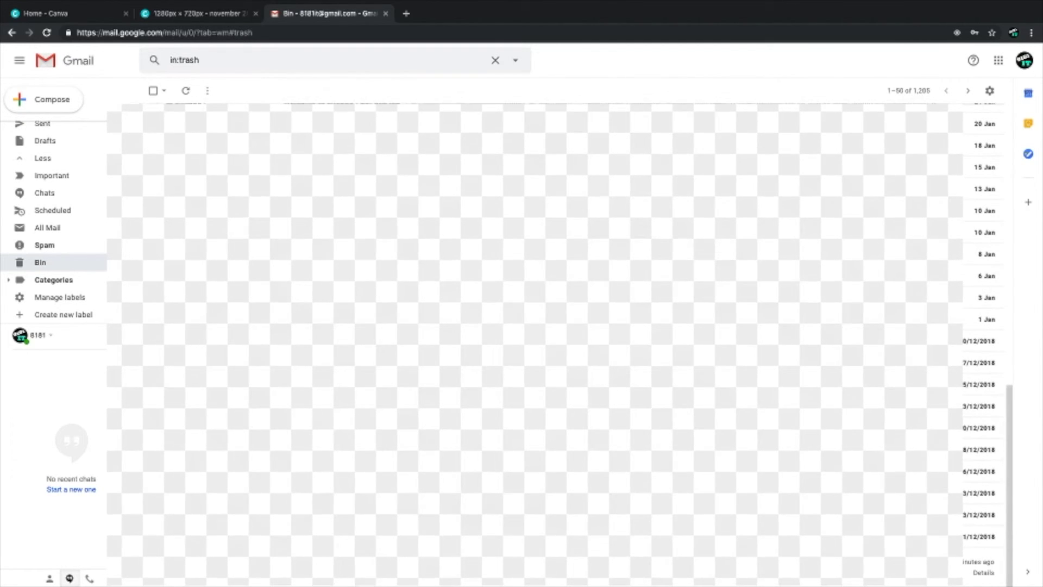
scroll(543, 342, "up", 10)
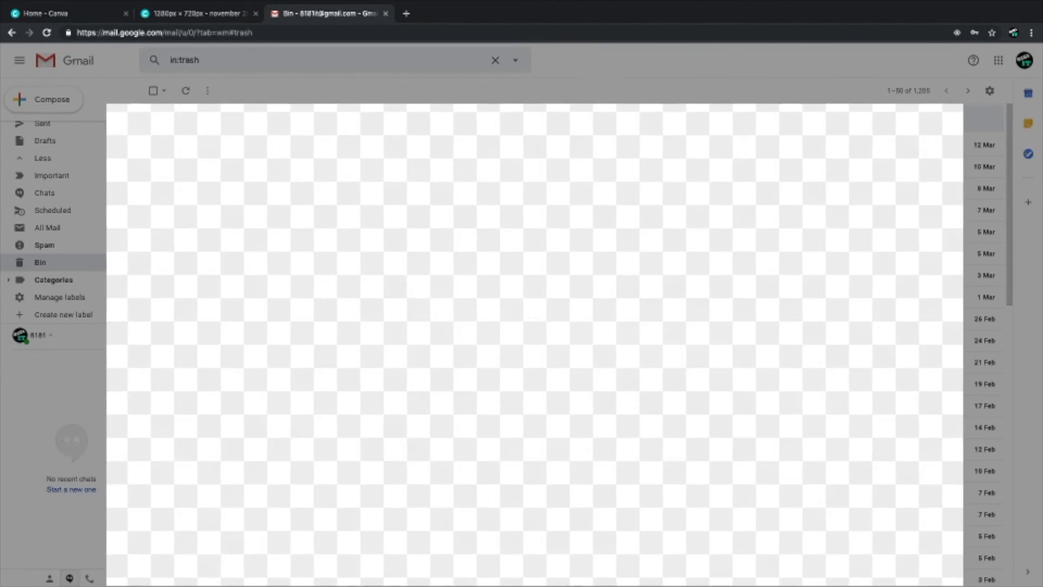
key("Return")
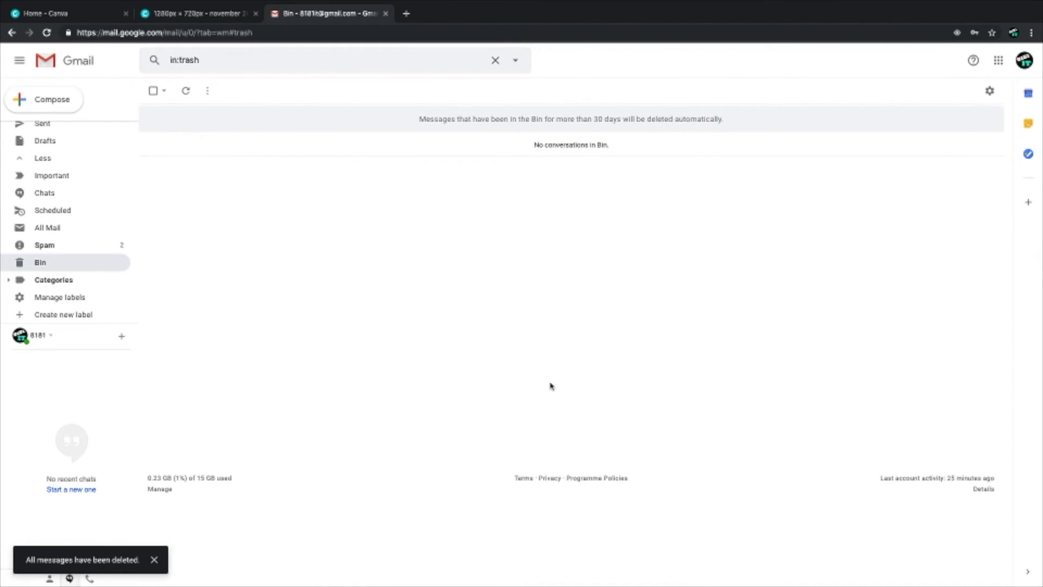
Step: Refresh the Bin and open the Google One storage page to check the current storage usage
left_click(186, 92)
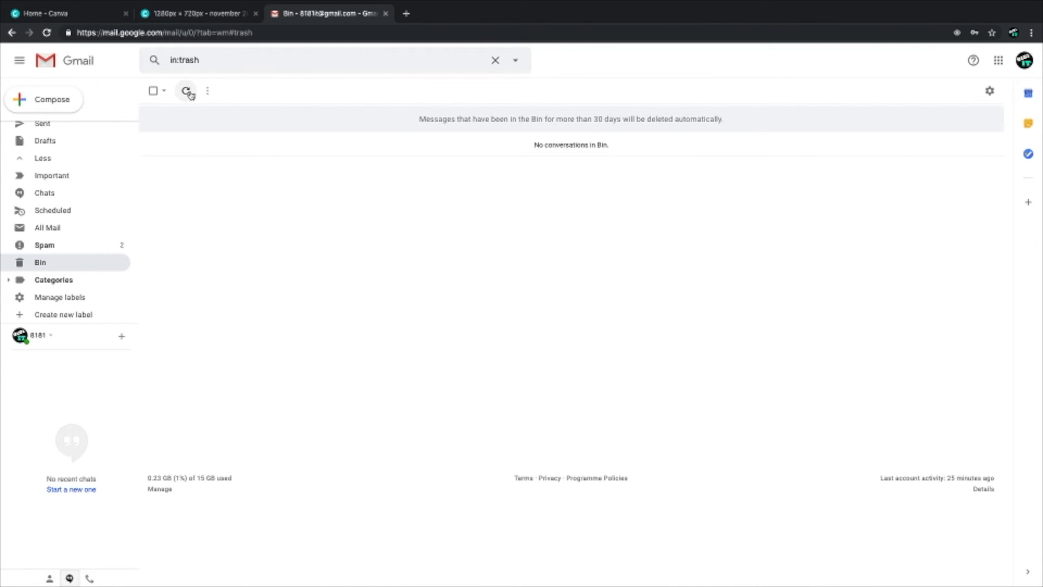
left_click(187, 91)
left_click(187, 91)
left_click(161, 490)
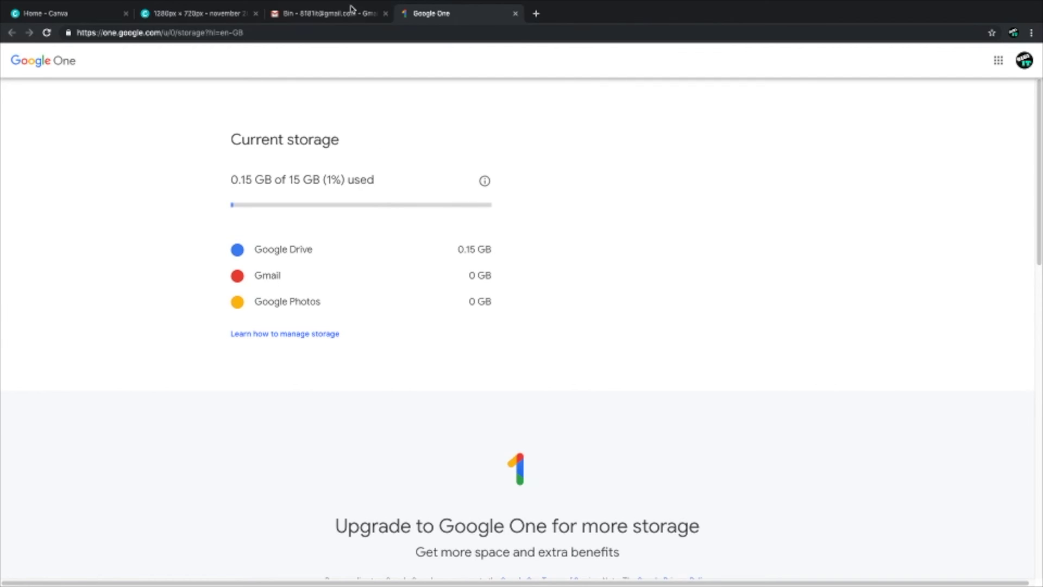
Step: Return to Gmail and look through the messages remaining in the inbox
left_click(305, 15)
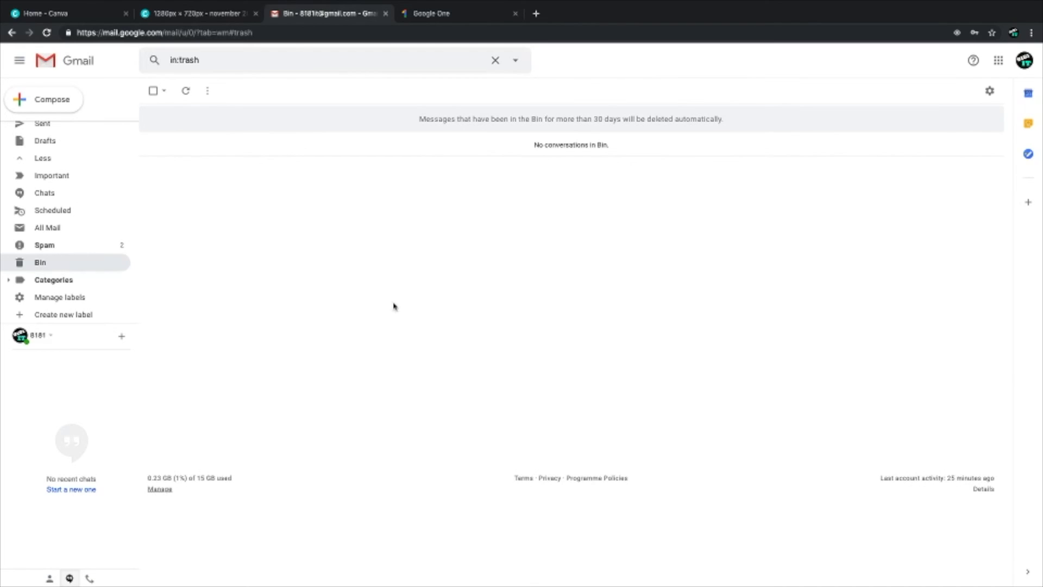
scroll(64, 158, "up", 2)
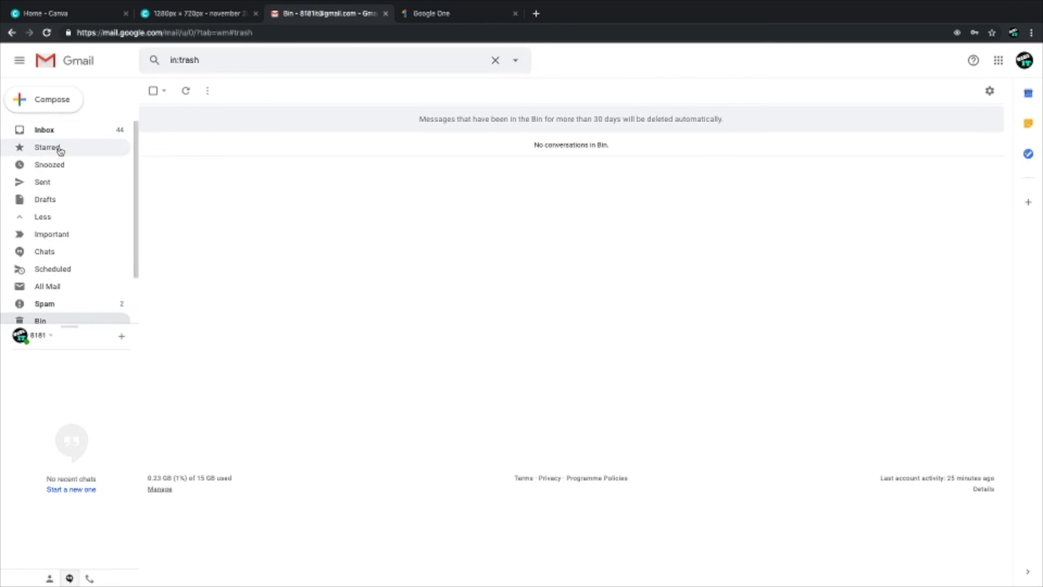
left_click(45, 130)
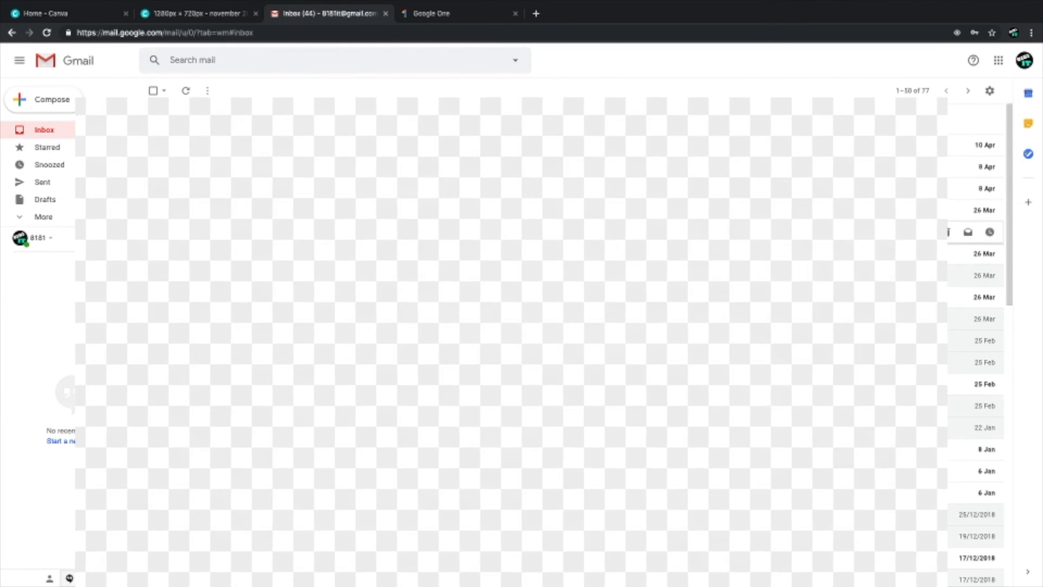
scroll(522, 297, "down", 3)
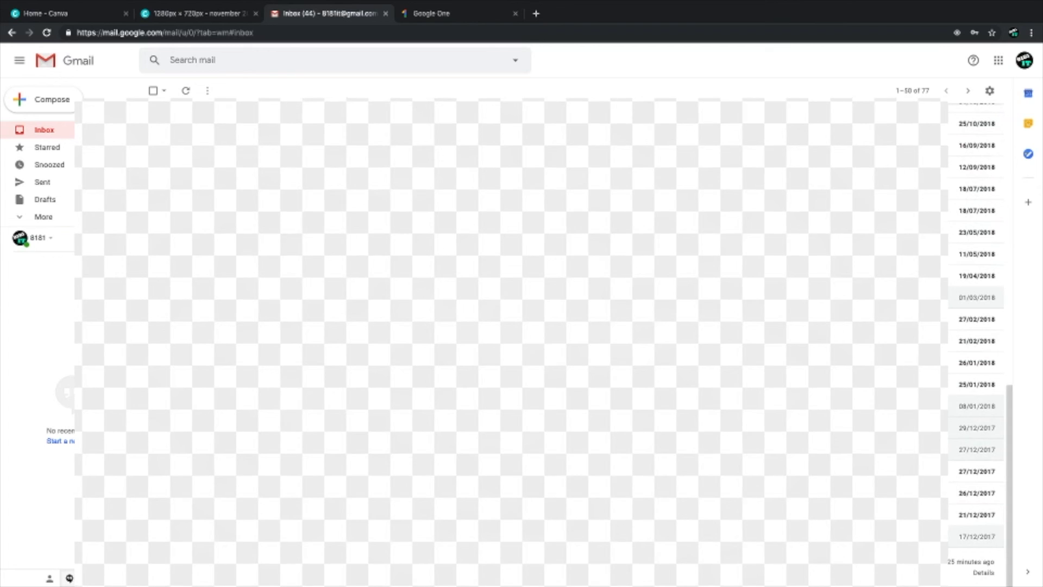
Step: Check the storage breakdown in Google One again, ending back at the newest messages of the Gmail inbox
left_click(430, 17)
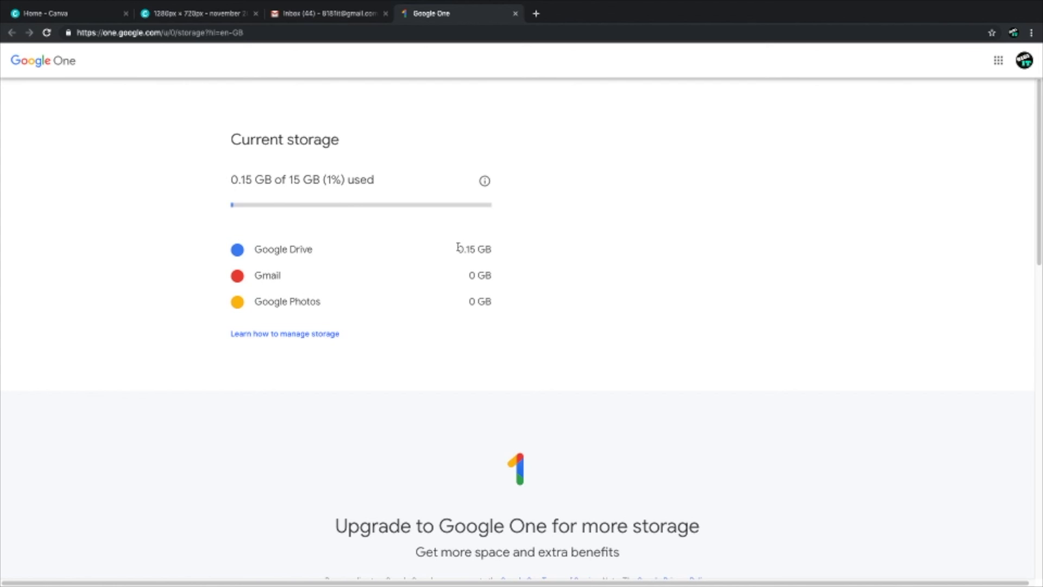
left_click(331, 12)
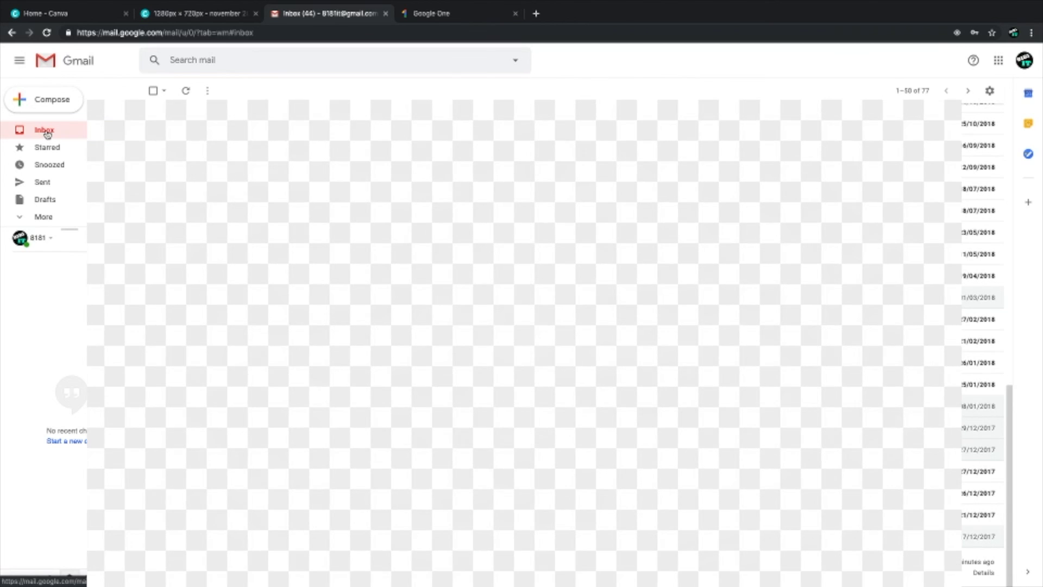
scroll(521, 298, "up", 10)
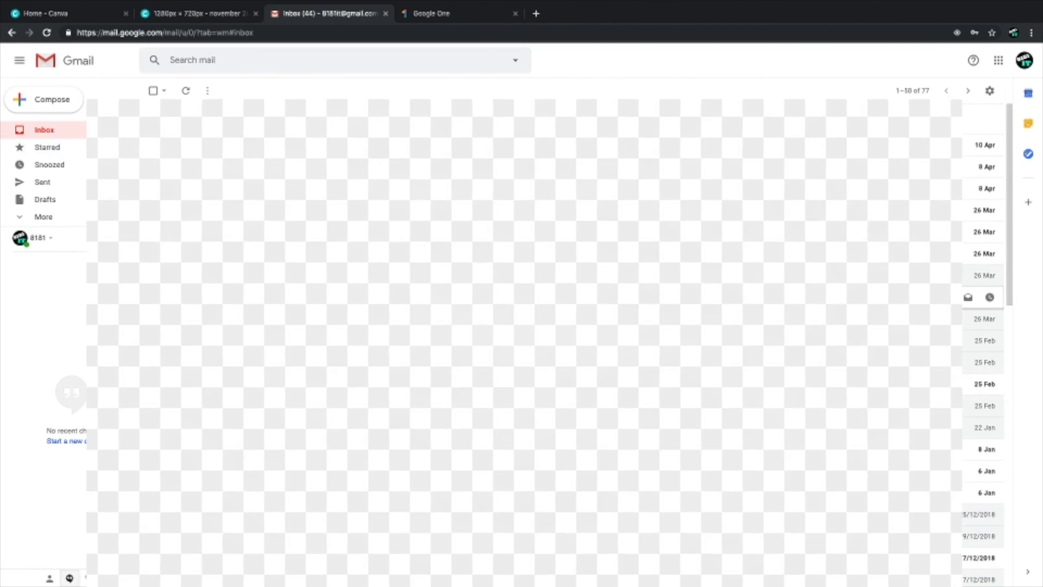